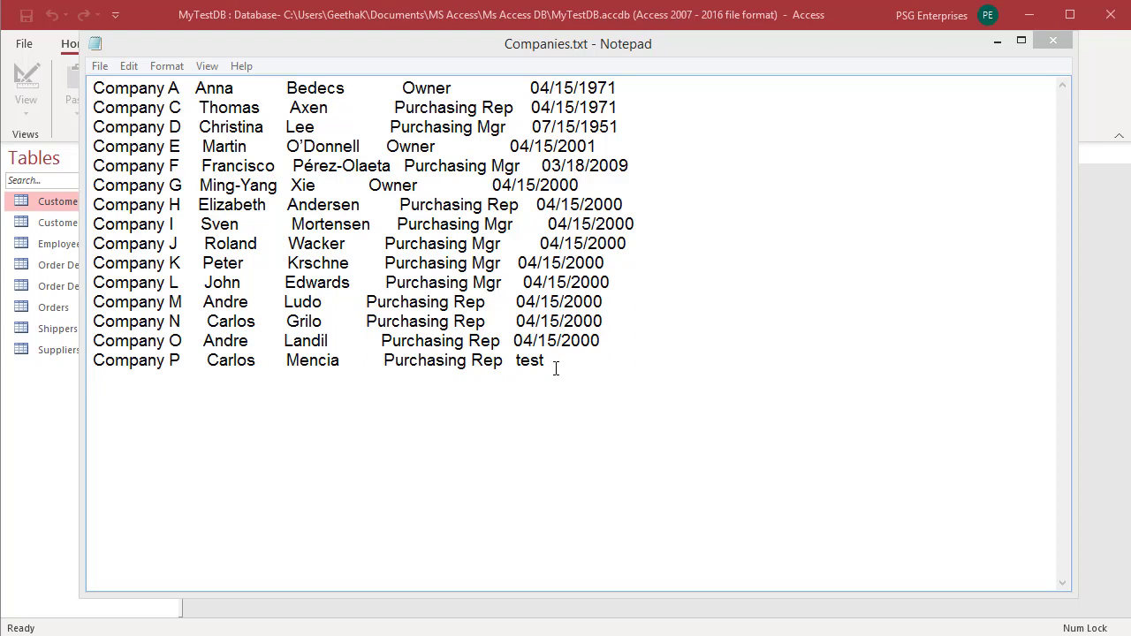
Close the Companies.txt file in Notepad and start a text file import into the Access database
left_click(1054, 42)
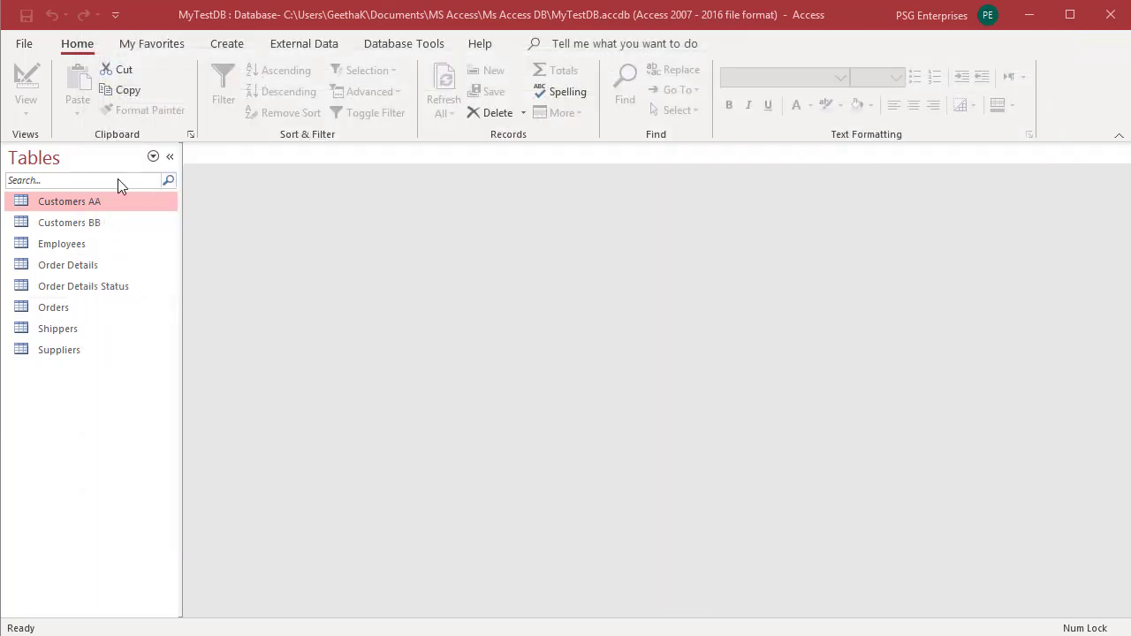
left_click(294, 48)
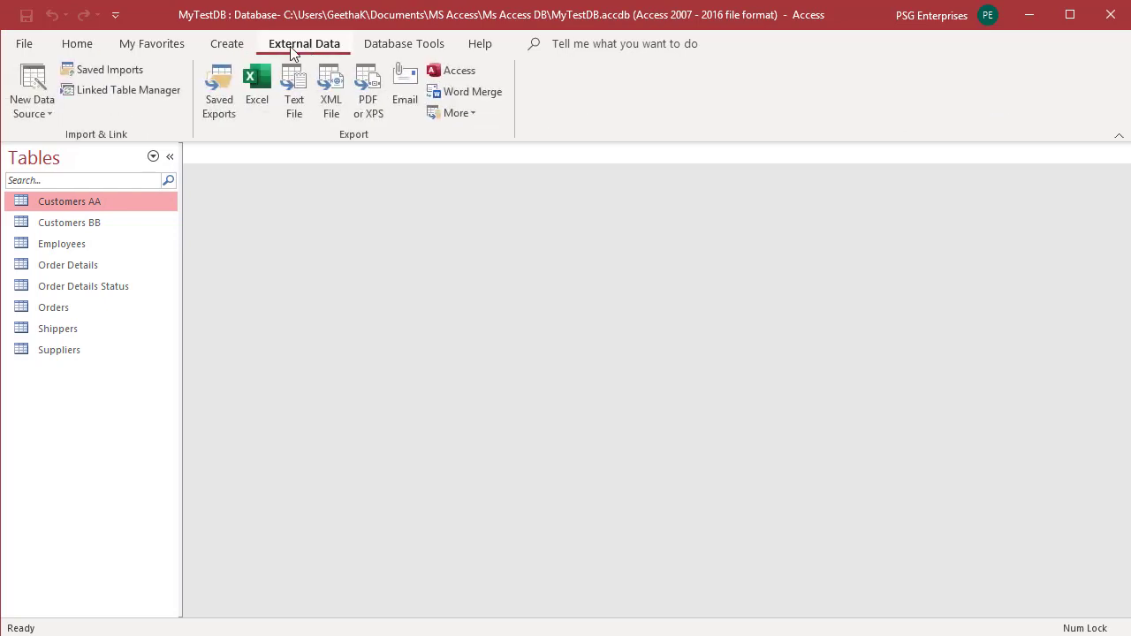
left_click(35, 104)
mouse_move(79, 149)
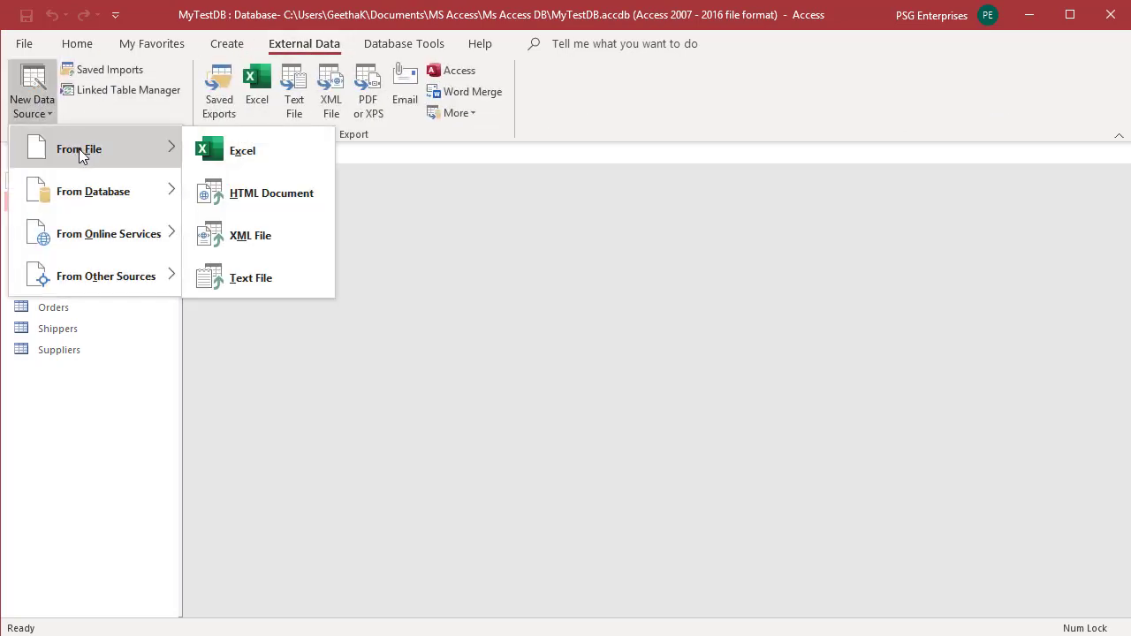
left_click(256, 277)
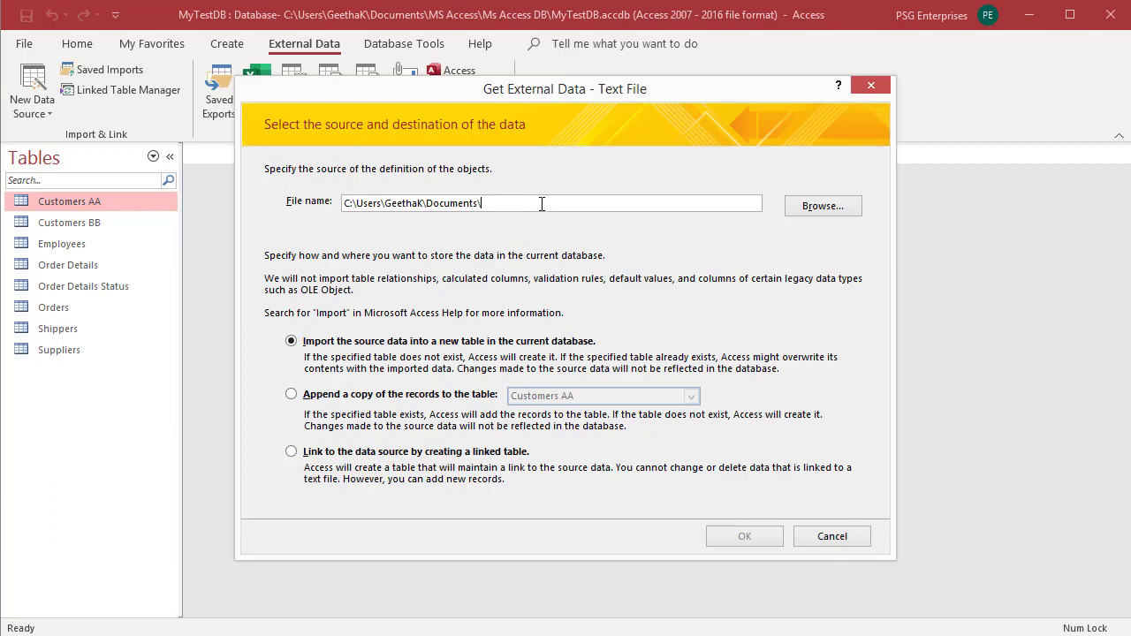
Choose Companies.txt from the Documents folder as the source and import it into a new table in the current database
left_click(815, 213)
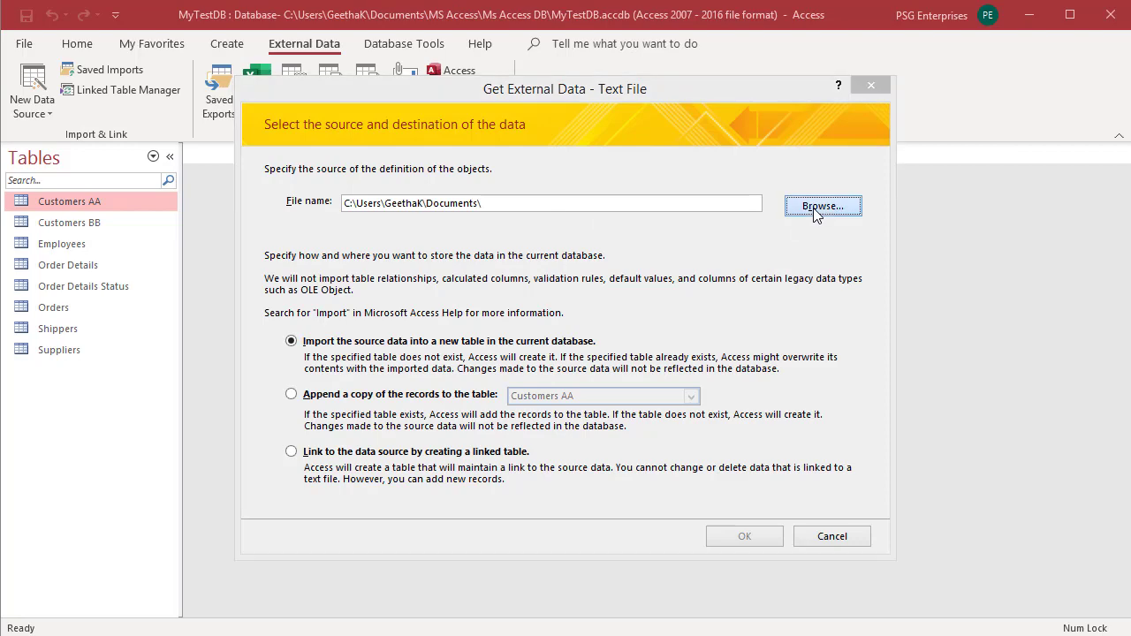
left_click_drag(939, 305, 942, 434)
left_click(535, 412)
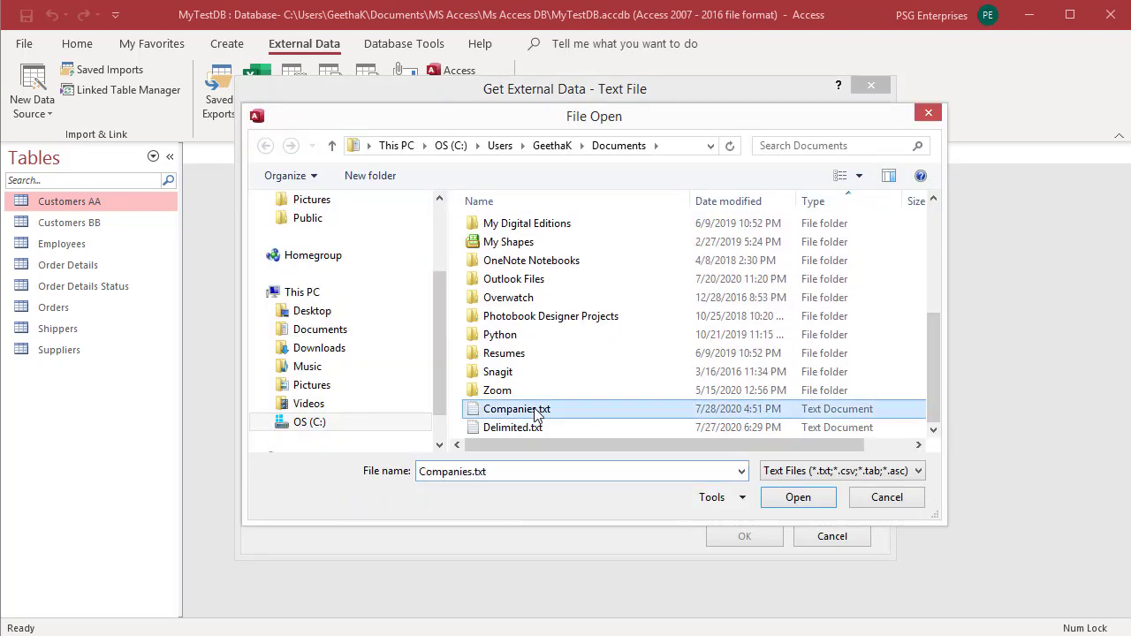
left_click(799, 497)
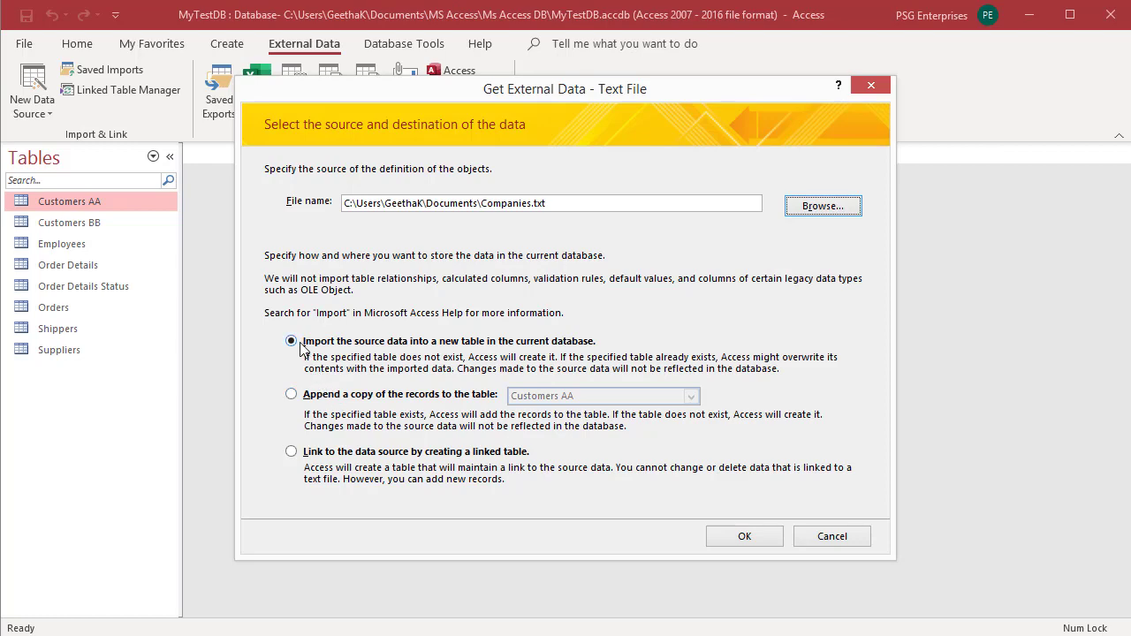
left_click(745, 537)
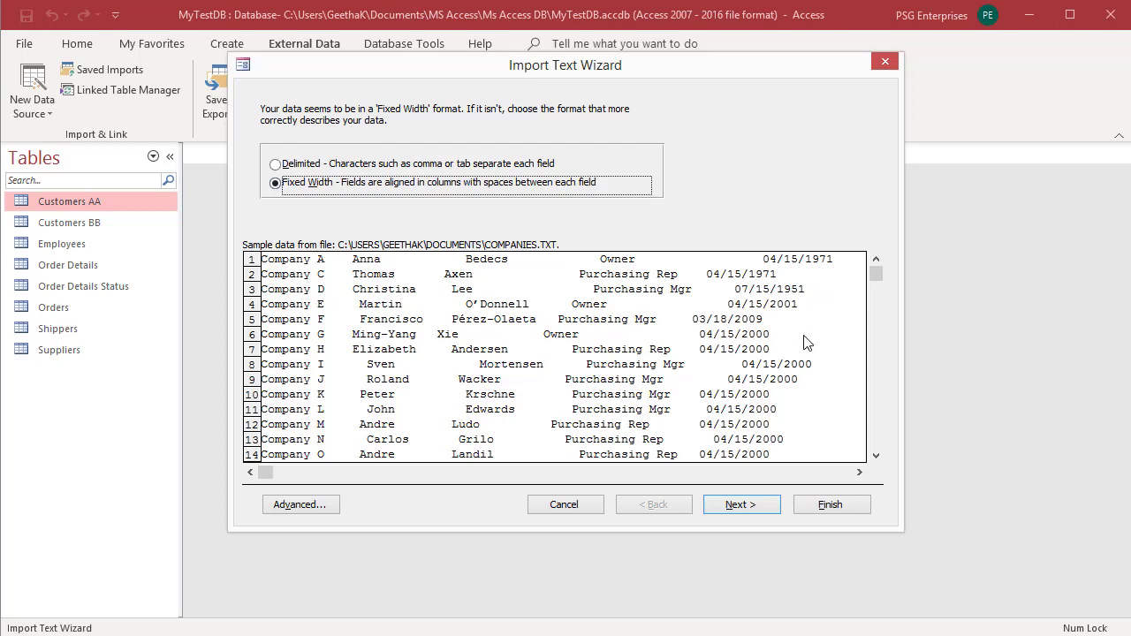
Keep the Fixed Width format and set the field breaks at 10, 25, 40 and 61, removing the one at 13
left_click(748, 506)
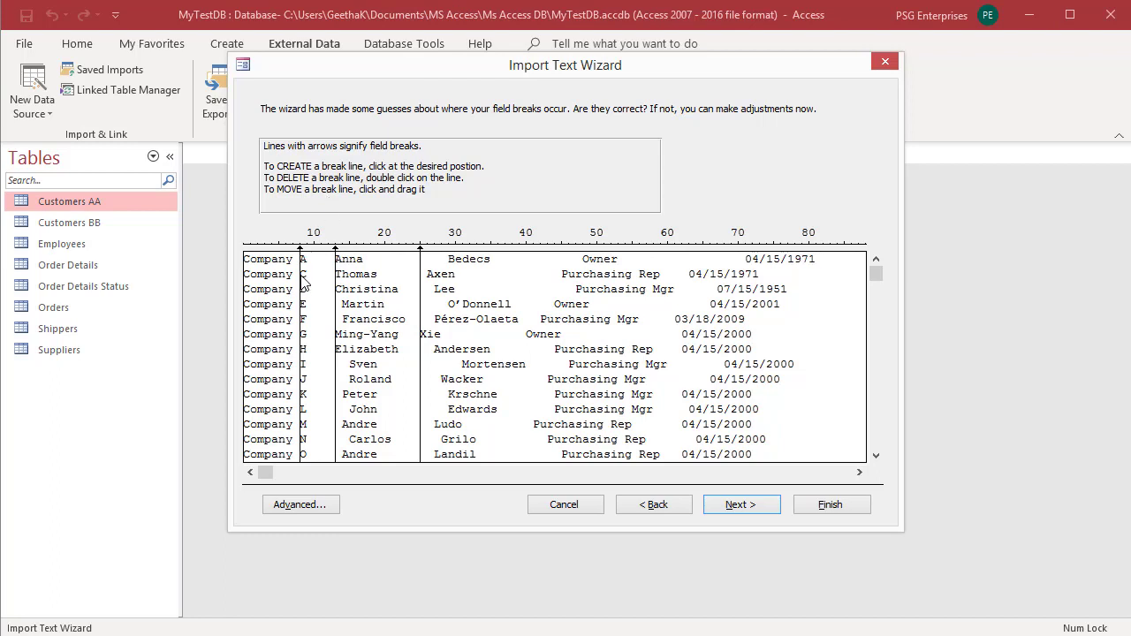
left_click_drag(302, 277, 320, 270)
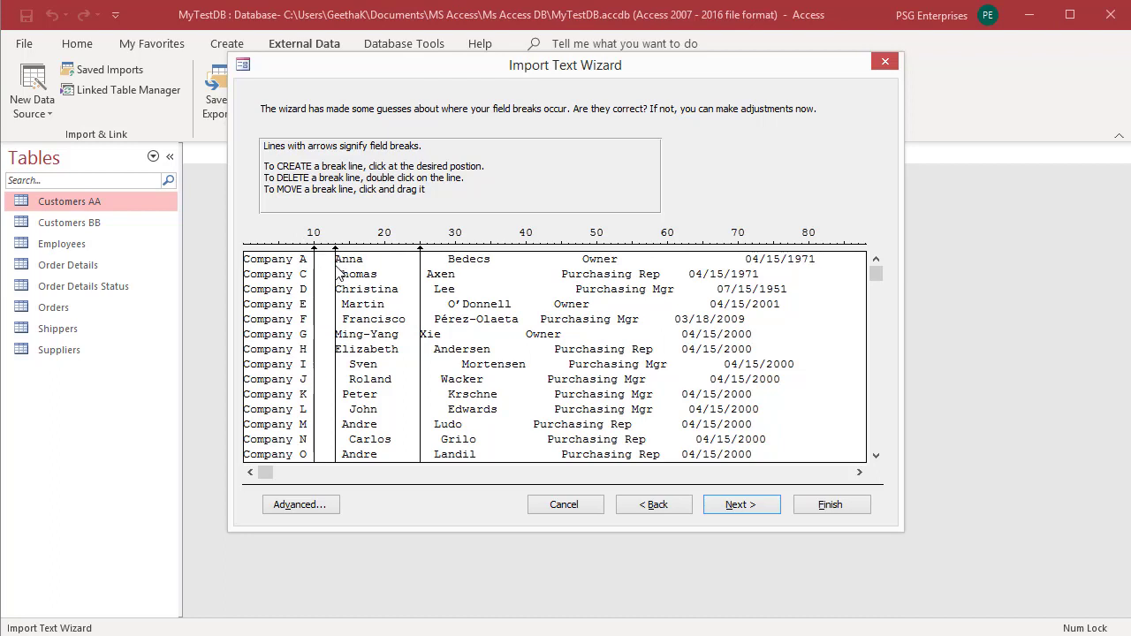
left_click(527, 259)
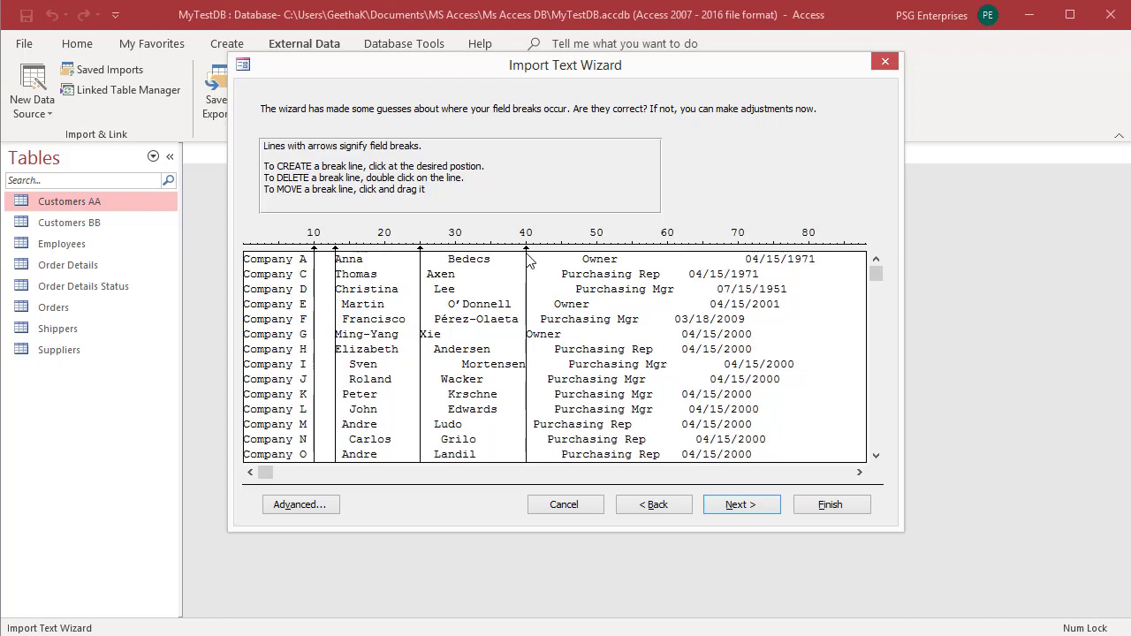
left_click(677, 259)
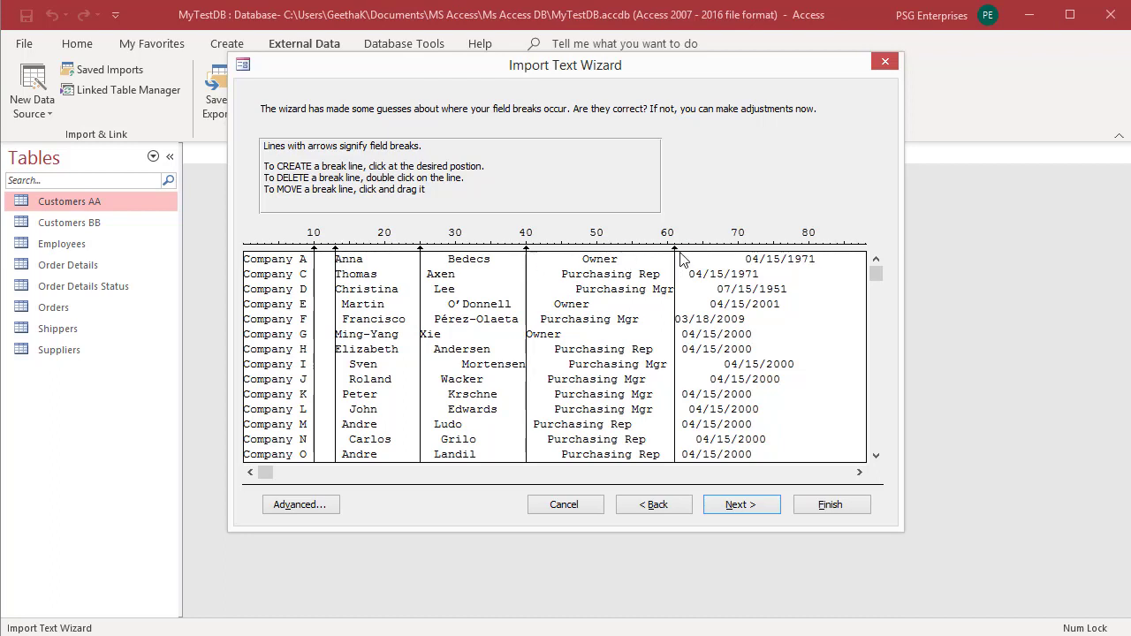
double_click(335, 274)
left_click(741, 504)
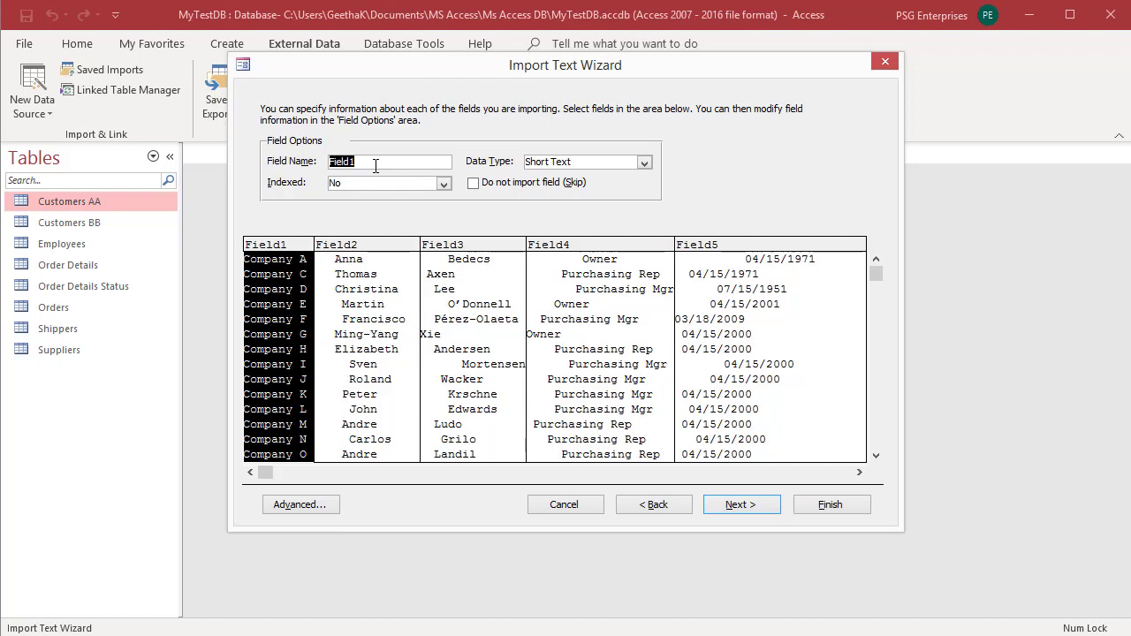
Name the first four import fields Company, First Name, Last Name and Job Title
left_click(371, 163)
key("shift+Home")
type("Company")
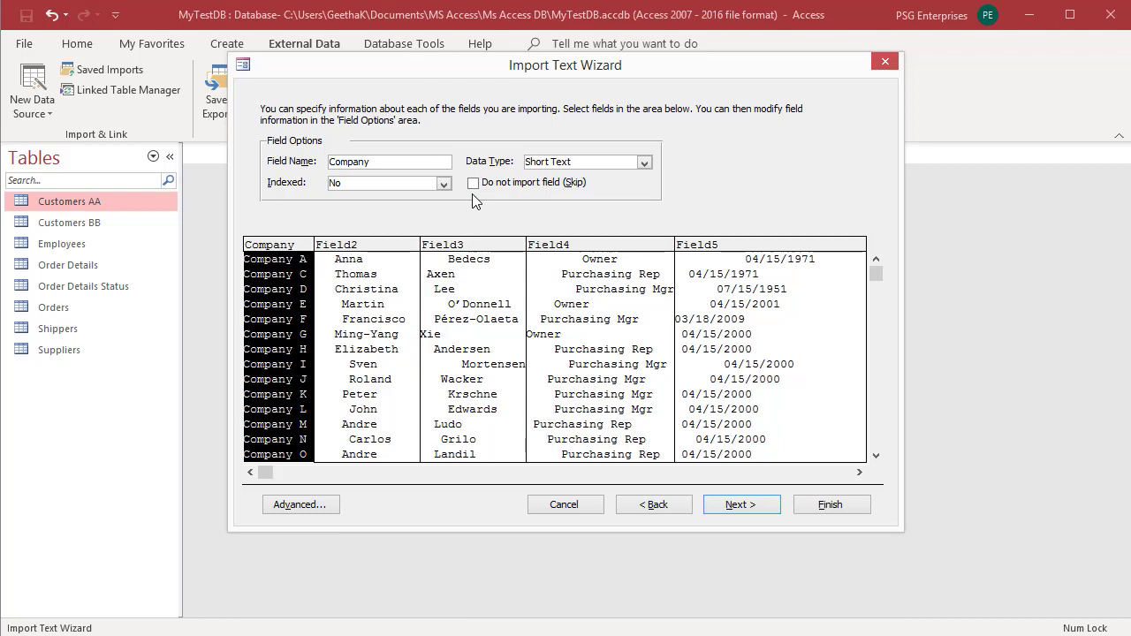
left_click(371, 250)
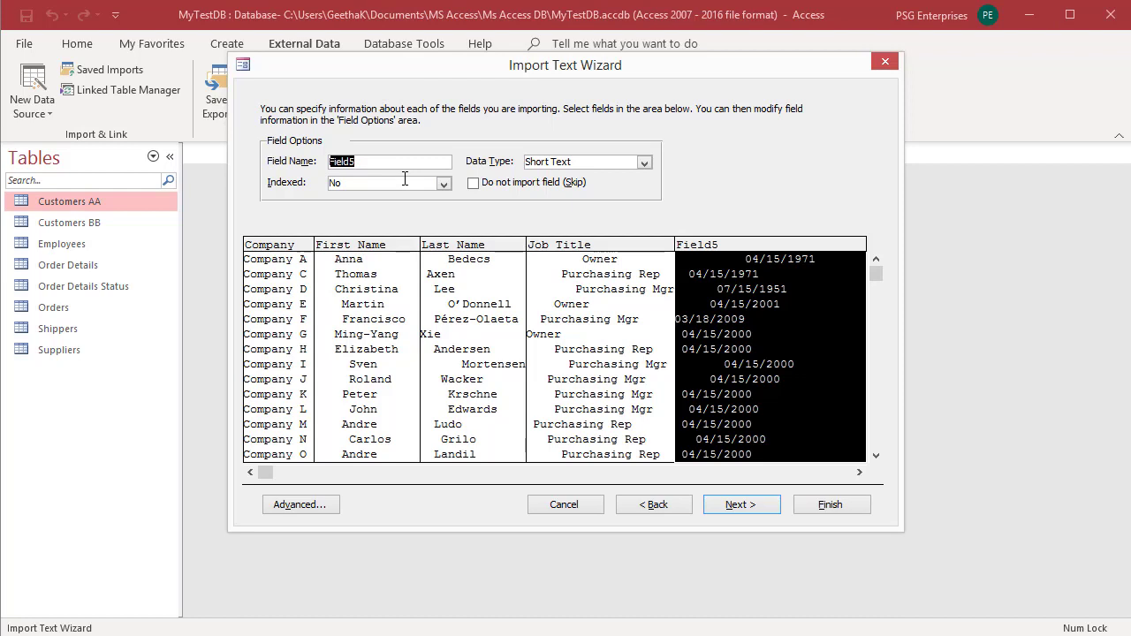
Name the fifth field Joining Date and set its data type to Date With Time
type("Date")
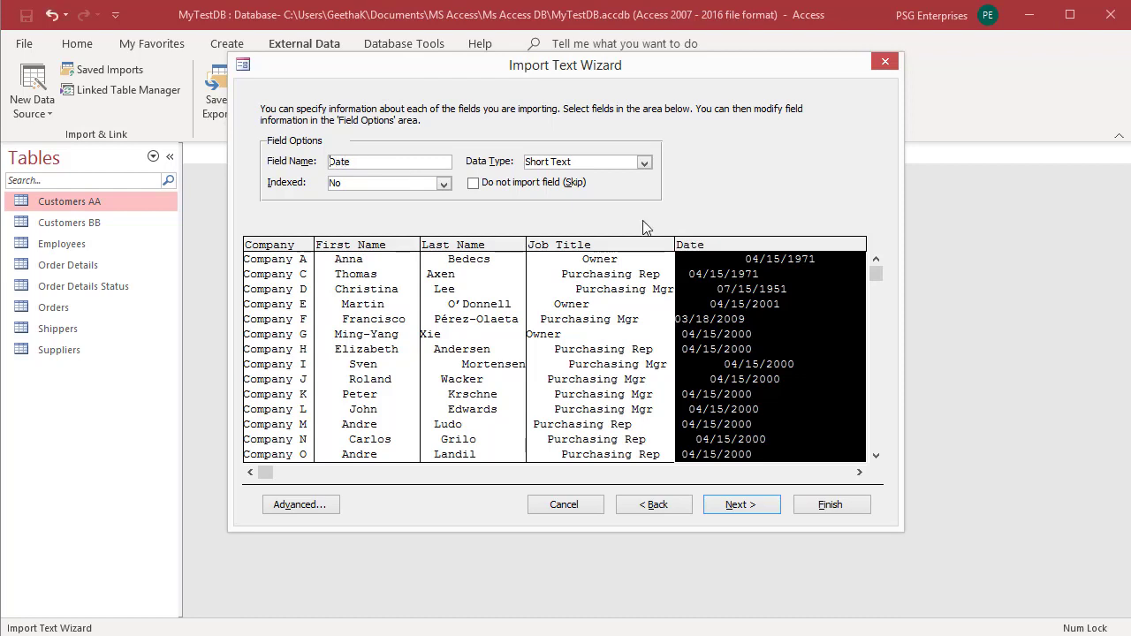
key("Home")
type("Joining")
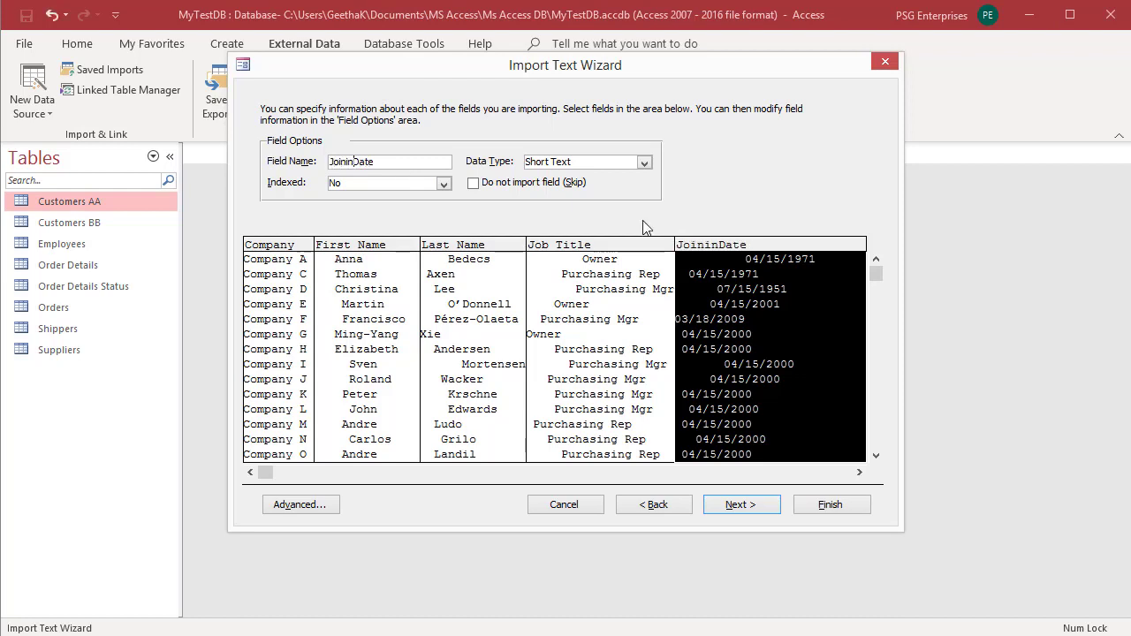
left_click(644, 162)
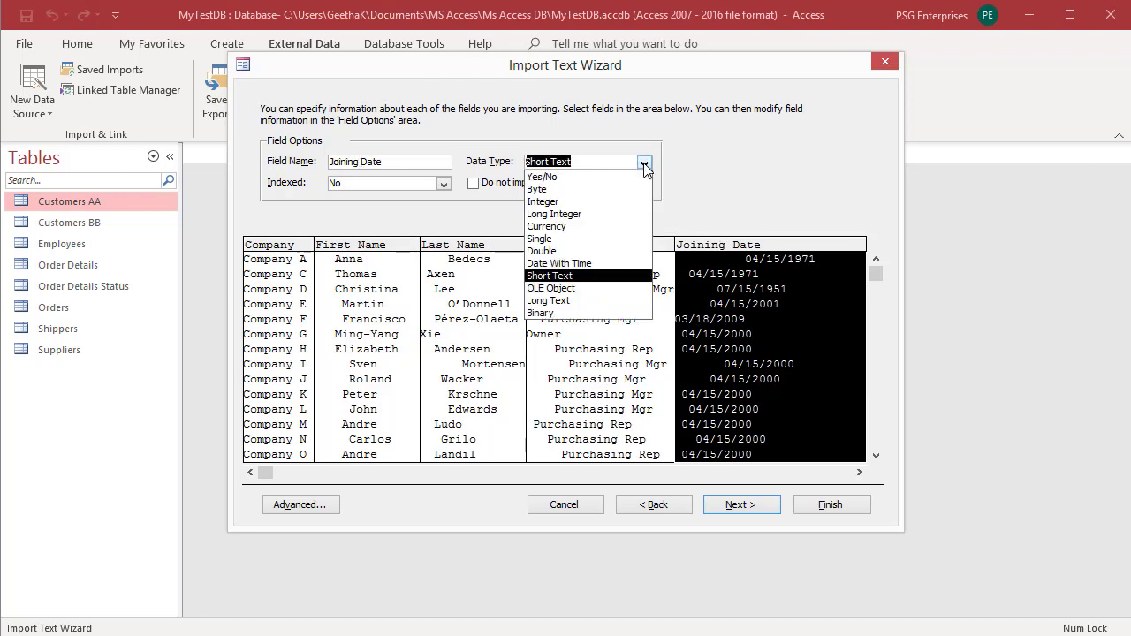
left_click(596, 263)
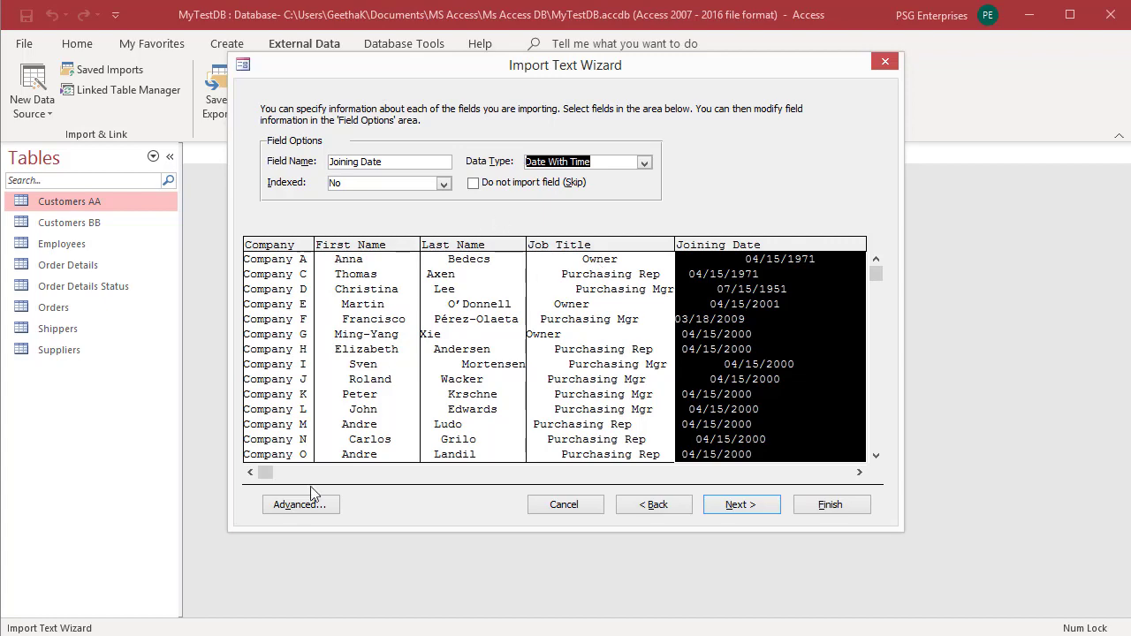
Review the advanced import specification and the list of saved specifications without loading any of them
left_click(297, 510)
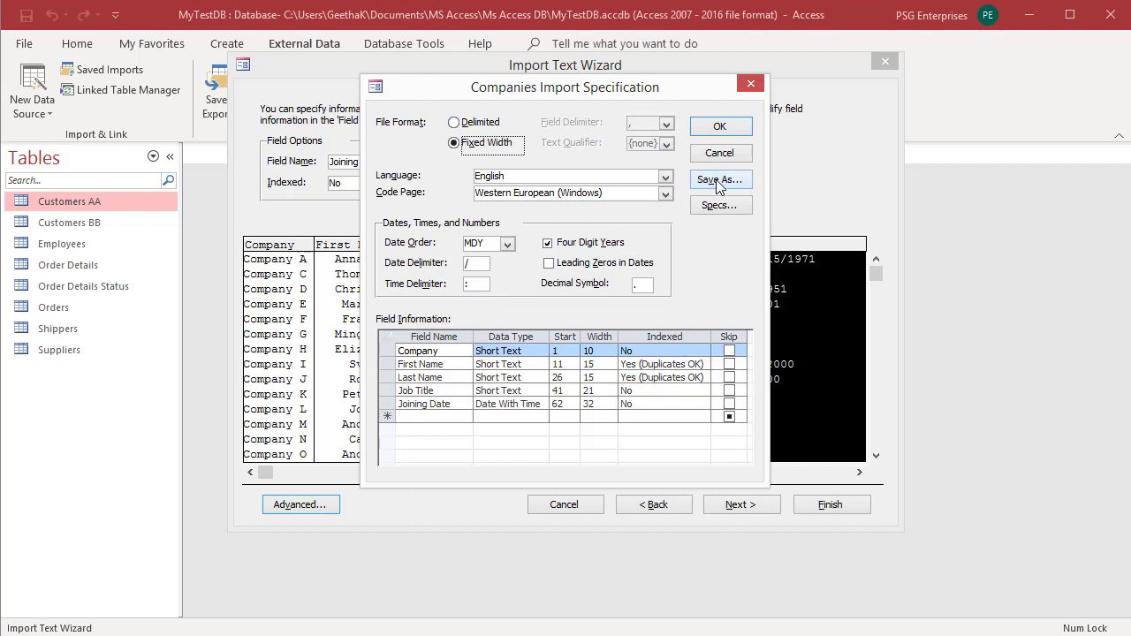
left_click(711, 208)
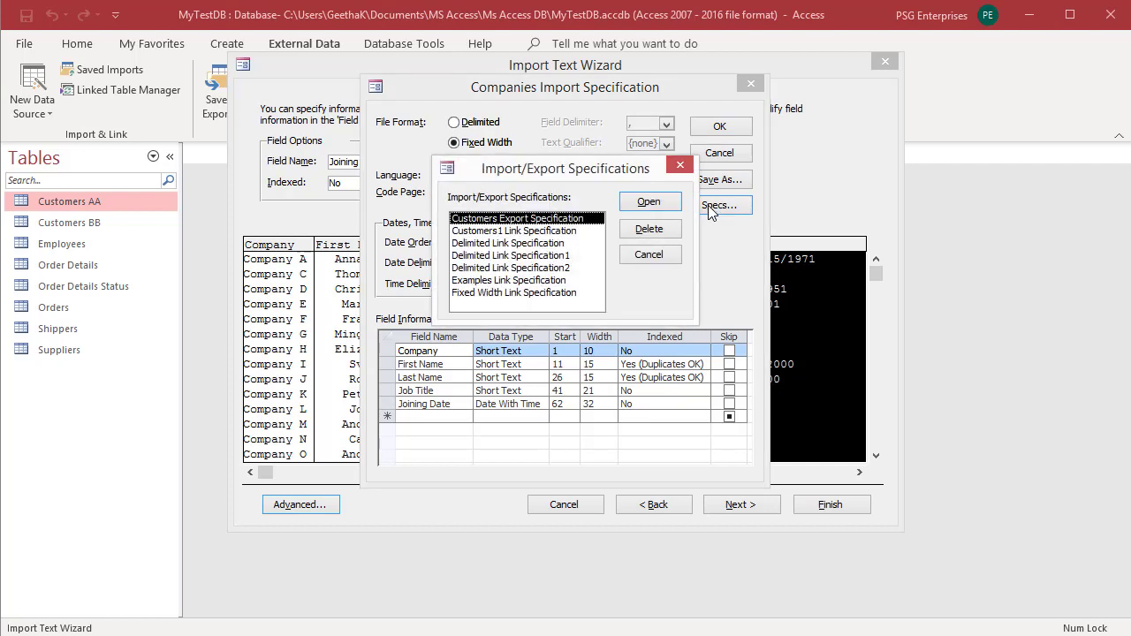
left_click(548, 232)
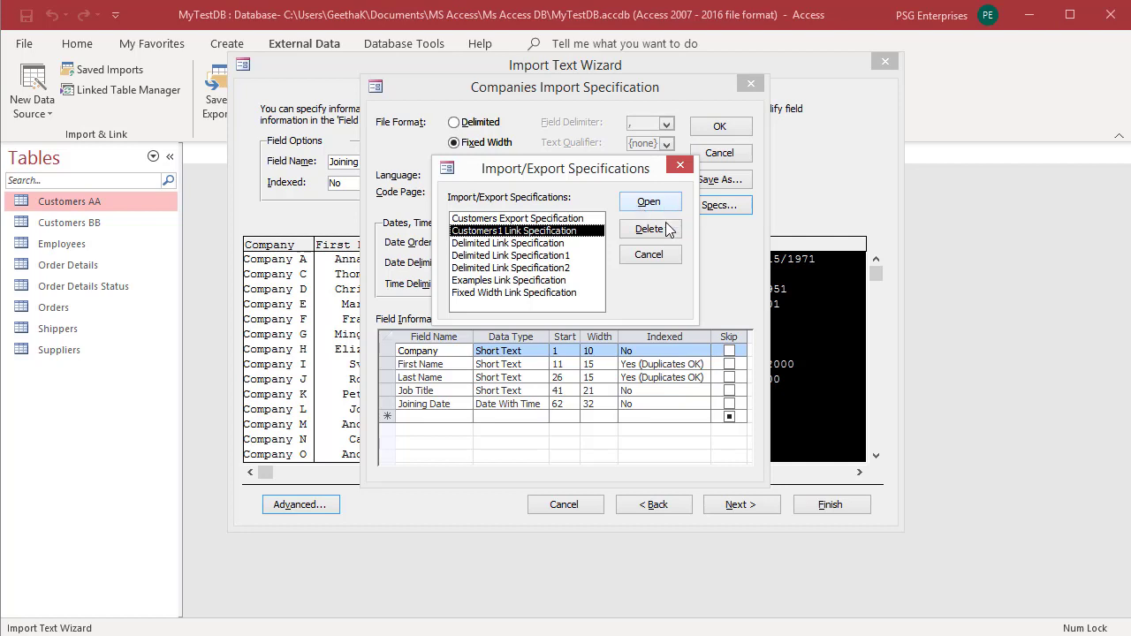
left_click(649, 254)
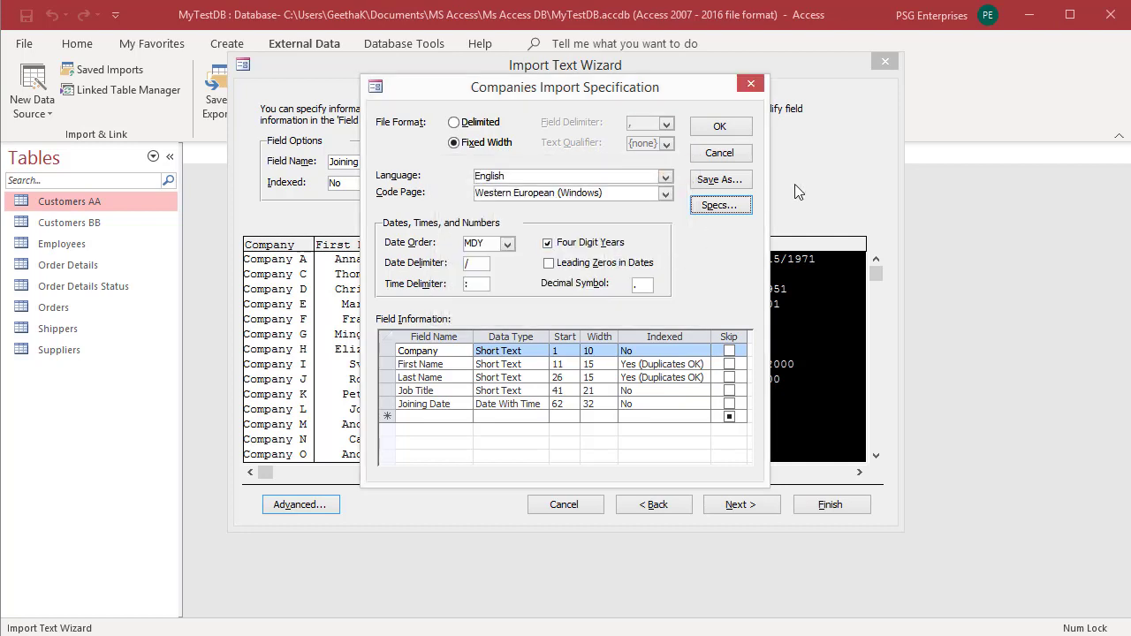
left_click(721, 128)
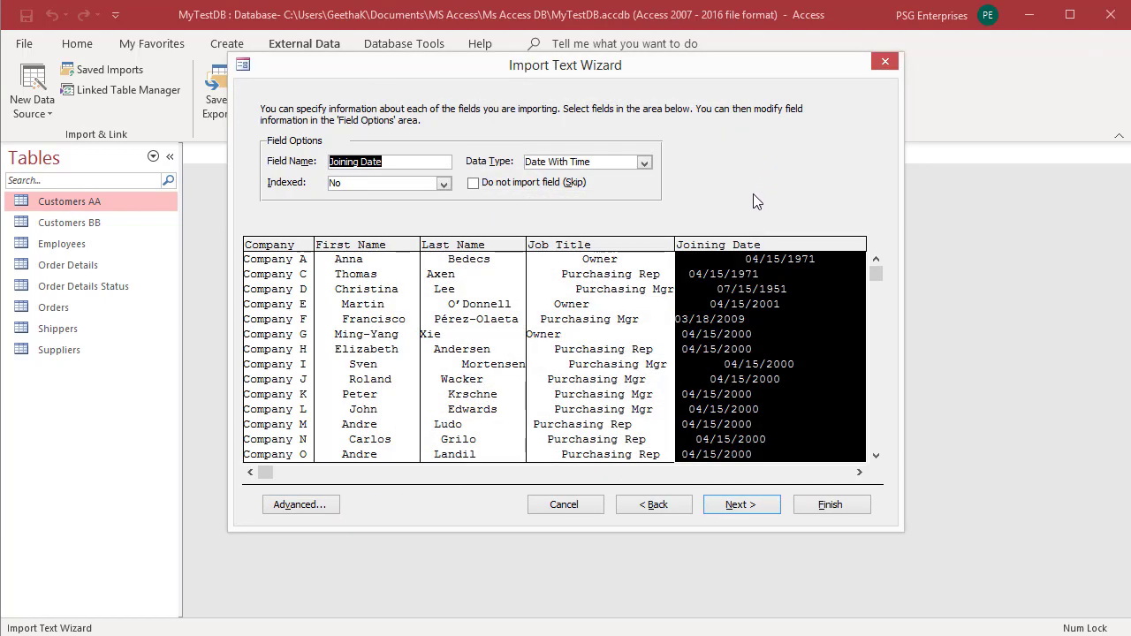
Let Access add the primary key and finish importing to the table Companies without saving the import steps
left_click(738, 505)
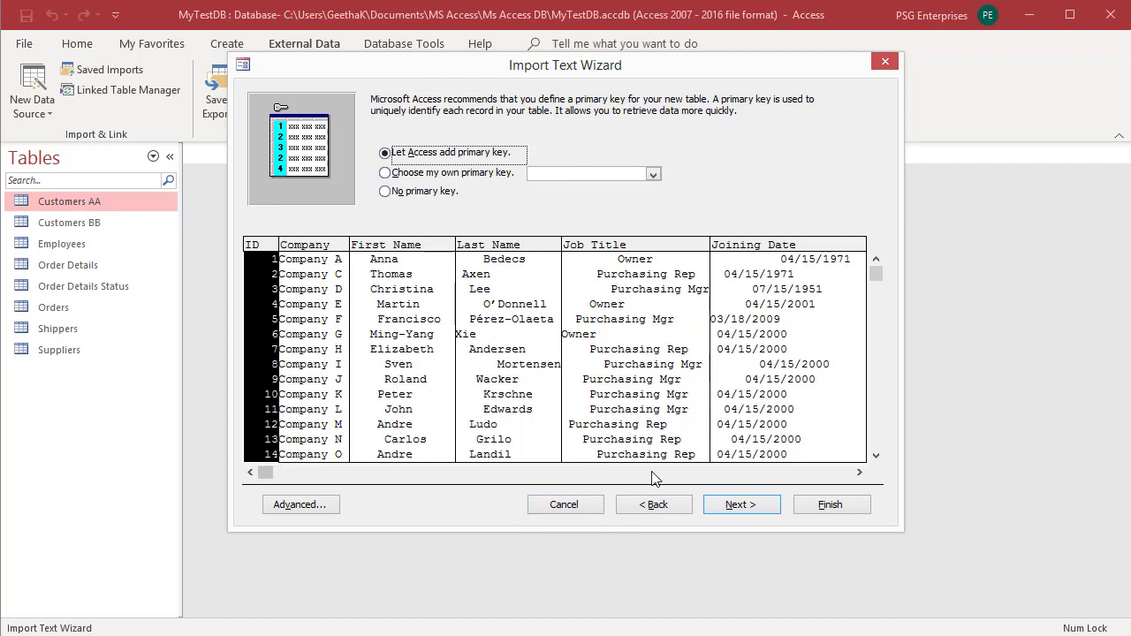
left_click(743, 510)
left_click(434, 204)
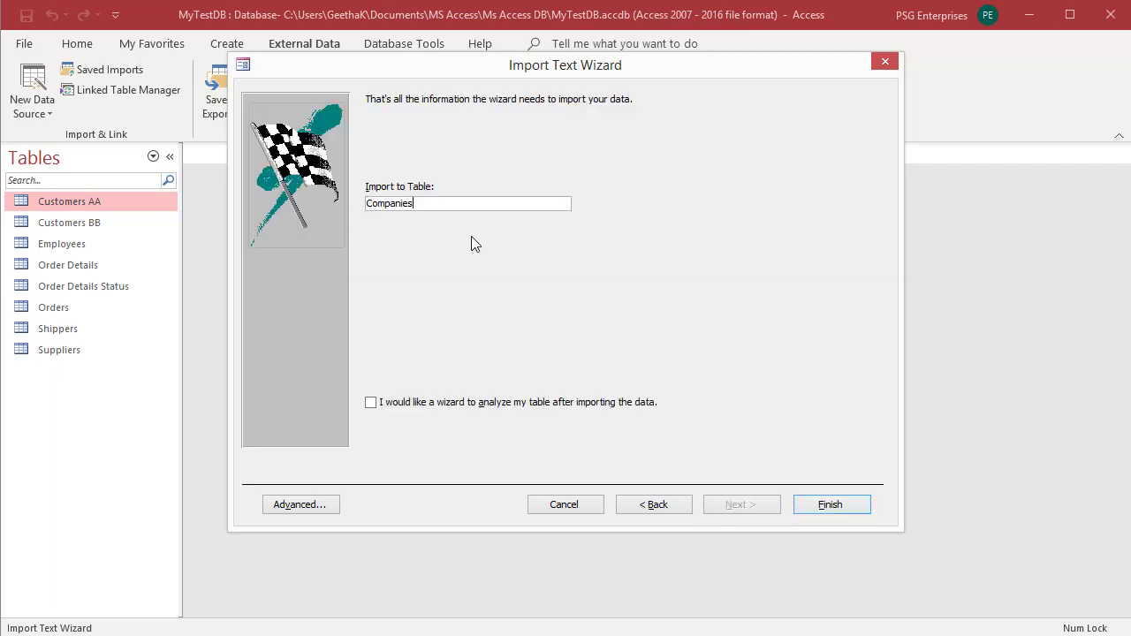
left_click(821, 504)
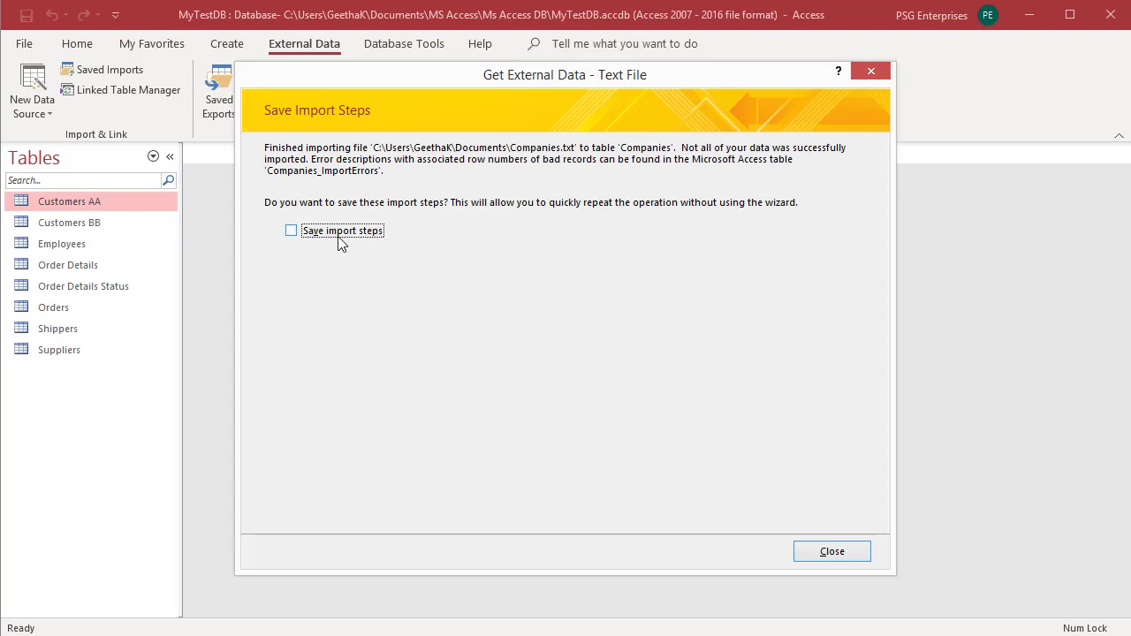
left_click(826, 554)
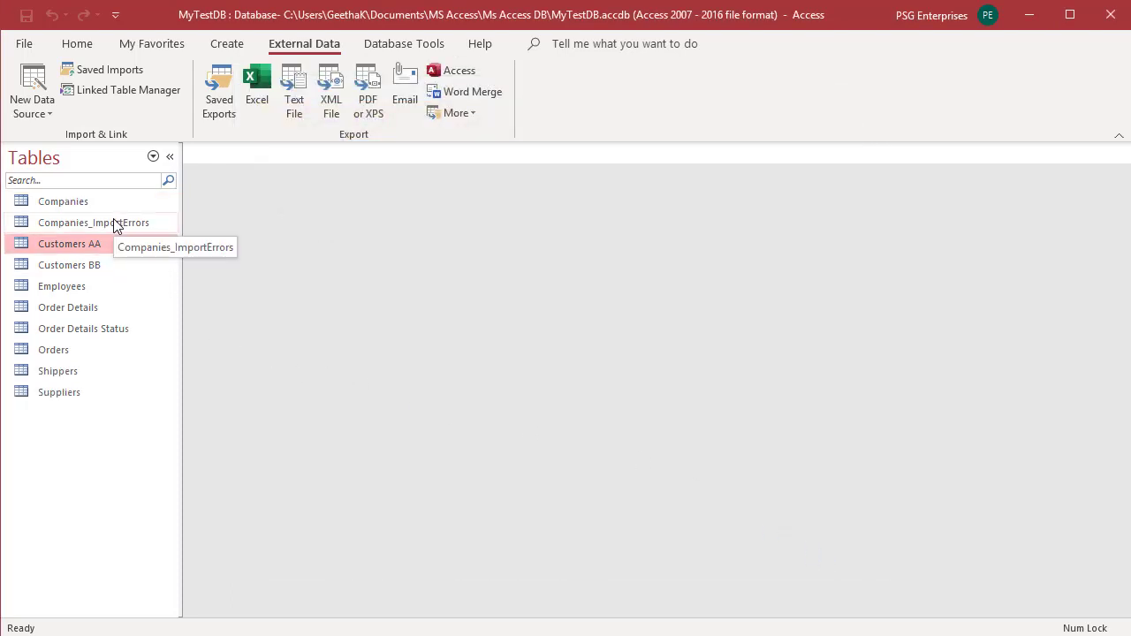
Open the Companies_ImportErrors table and widen its Error column to fit the full error text
left_click(76, 205)
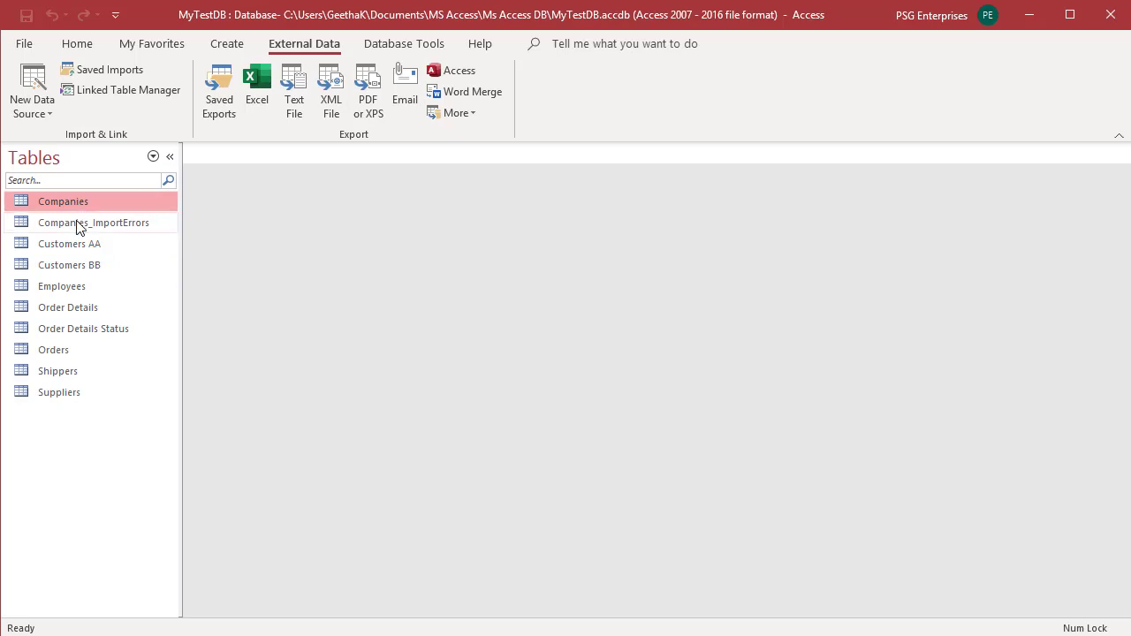
left_click(78, 226)
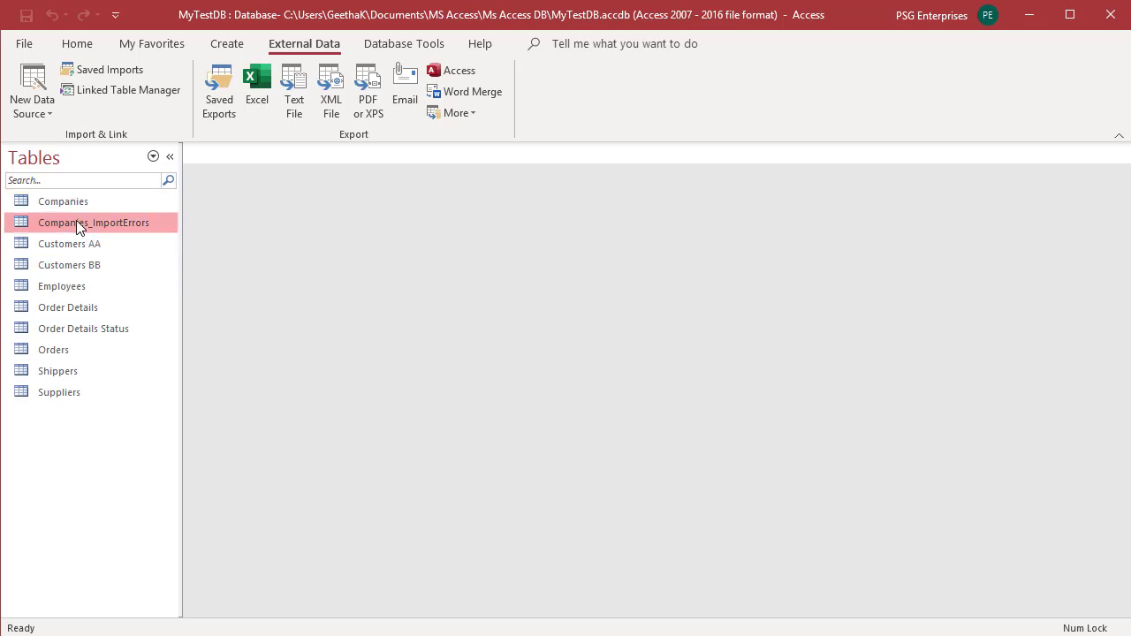
double_click(76, 221)
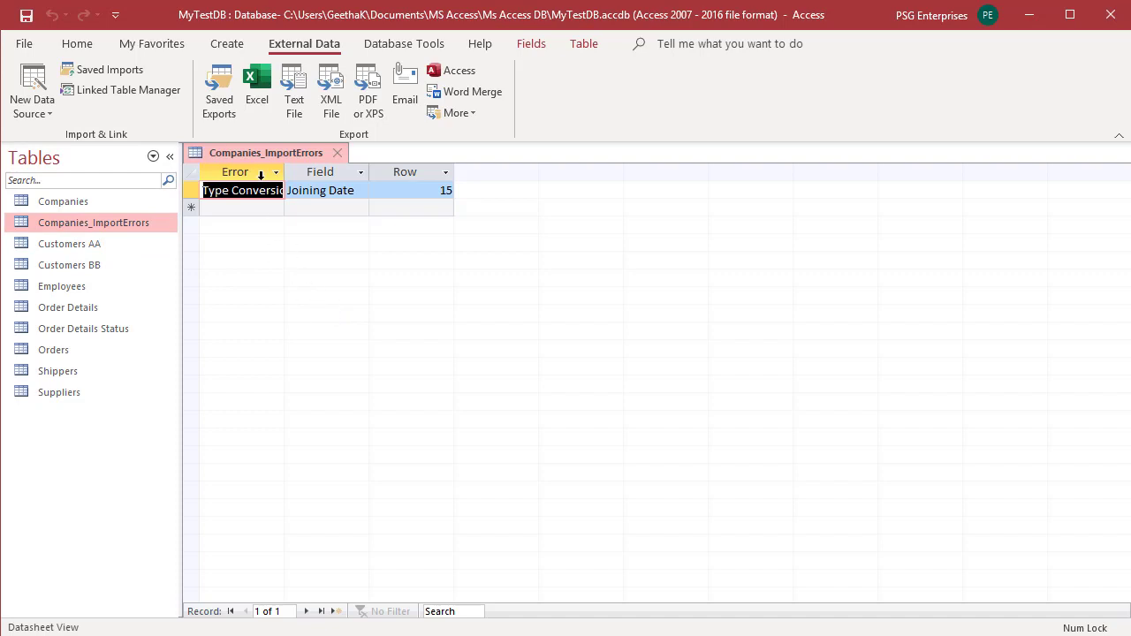
left_click_drag(284, 173, 406, 177)
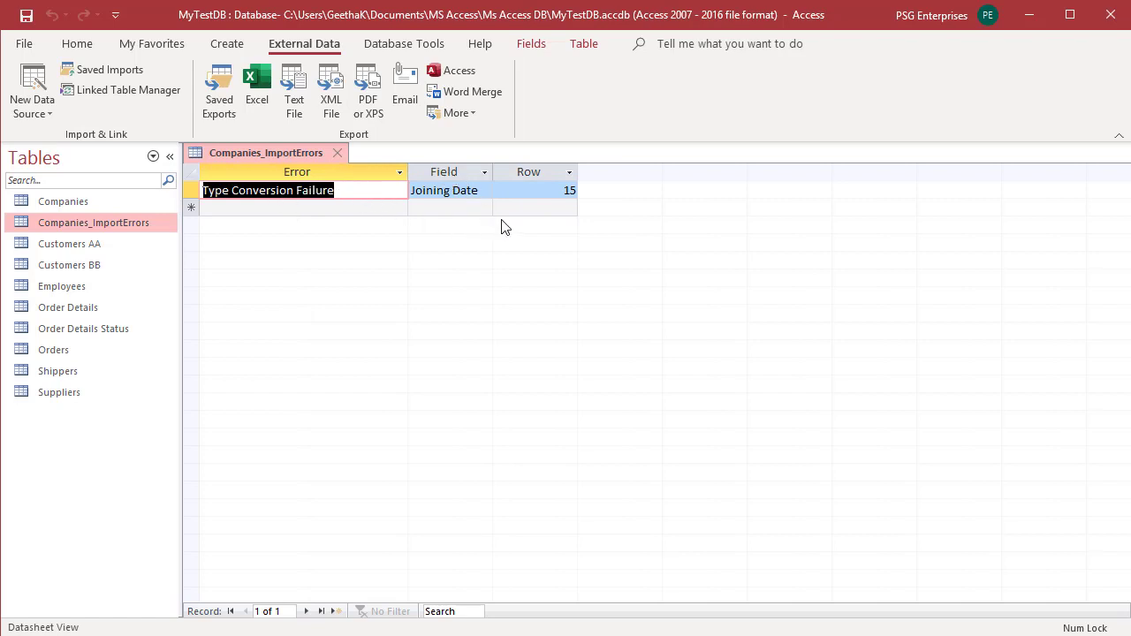
Open the imported Companies table to check its records
double_click(86, 201)
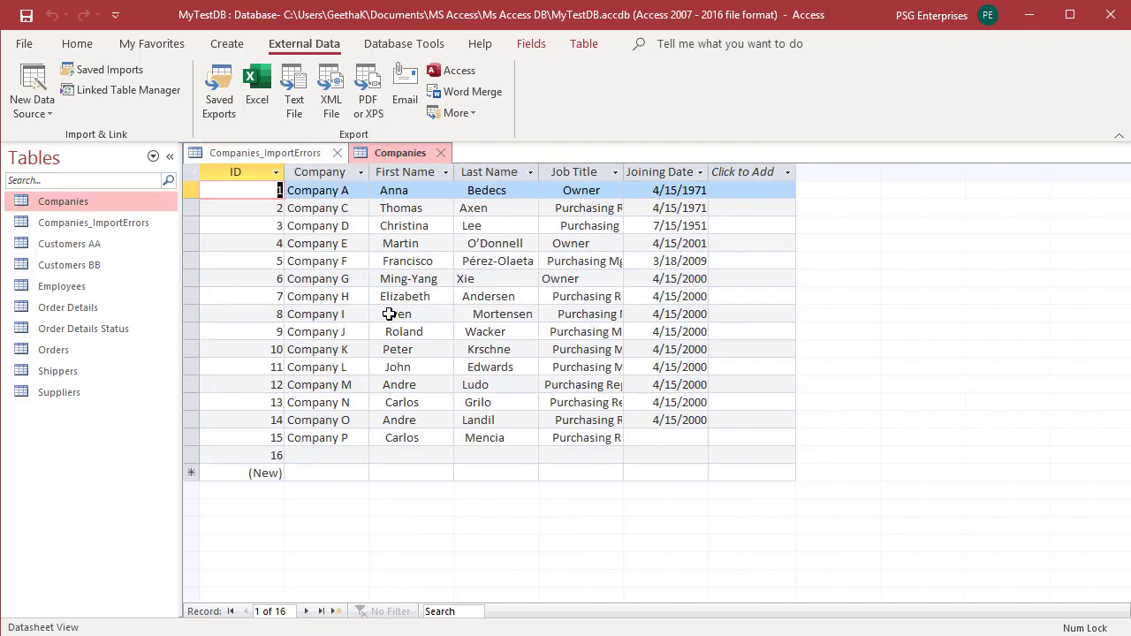